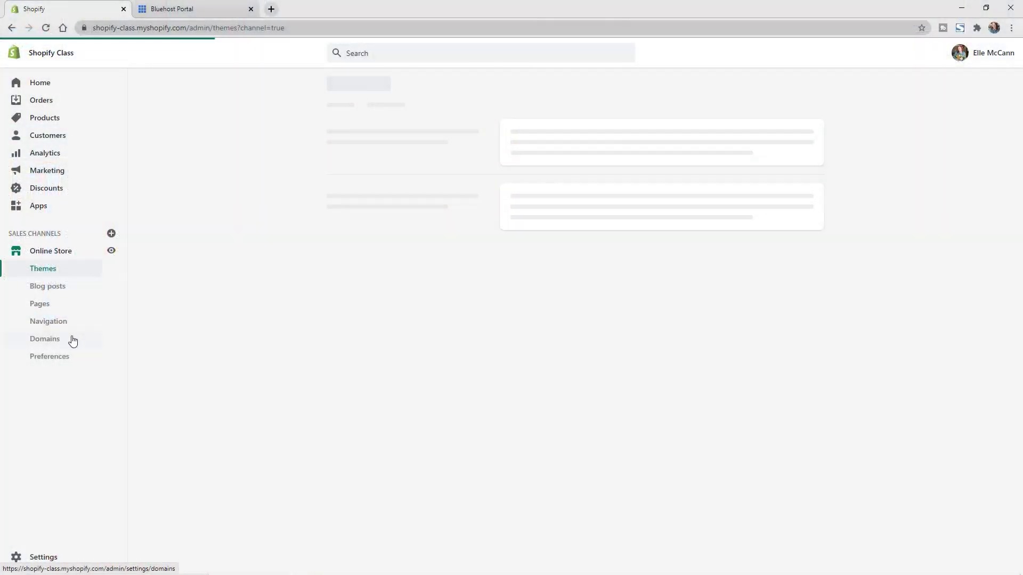
Go to Online Store > Domains to view the store's myshopify.com primary domain.
click(69, 337)
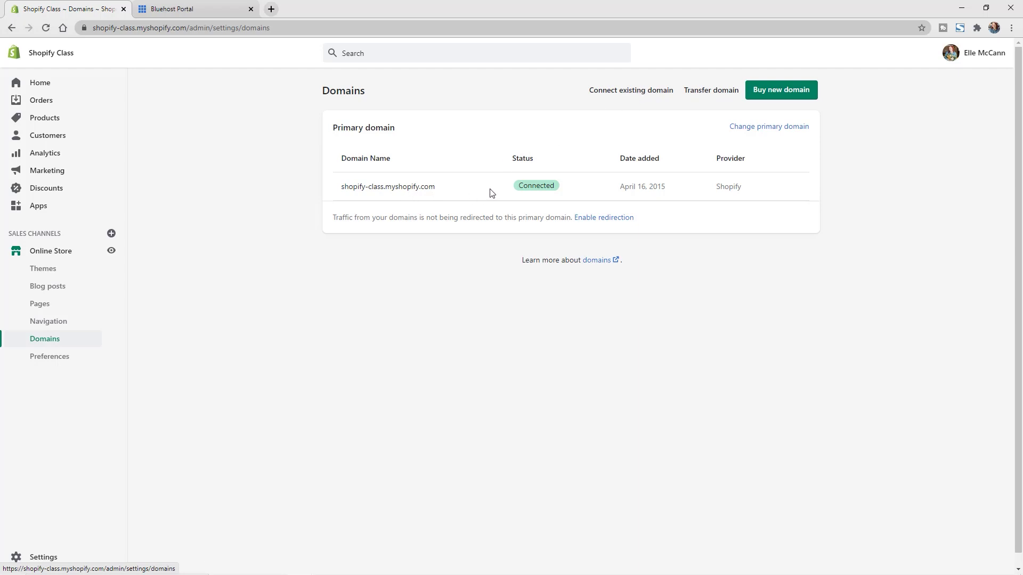
Start connecting the existing domain gamingwithbae.com by entering and submitting it.
click(630, 92)
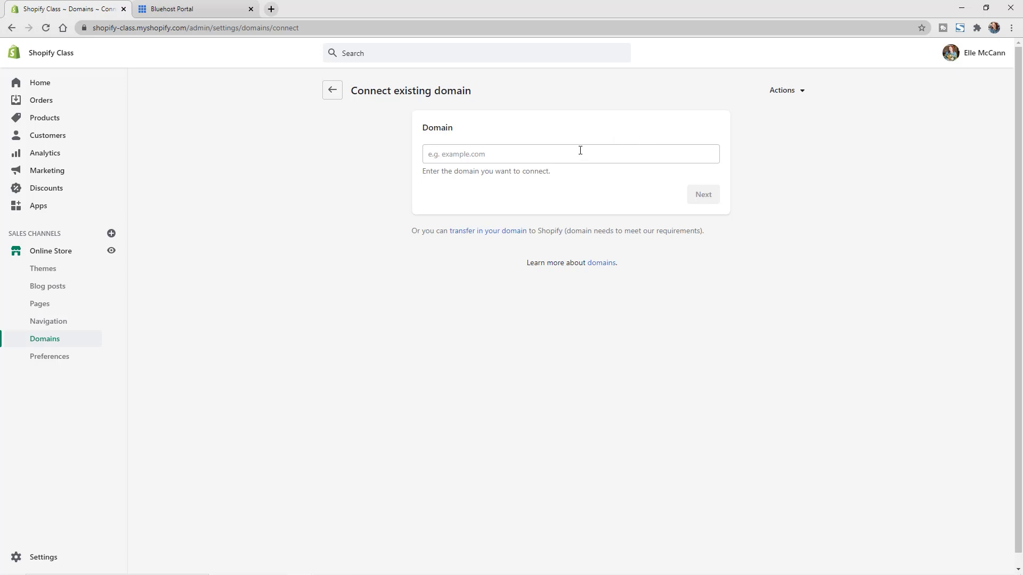
click(547, 157)
text(gamingwithbae.com)
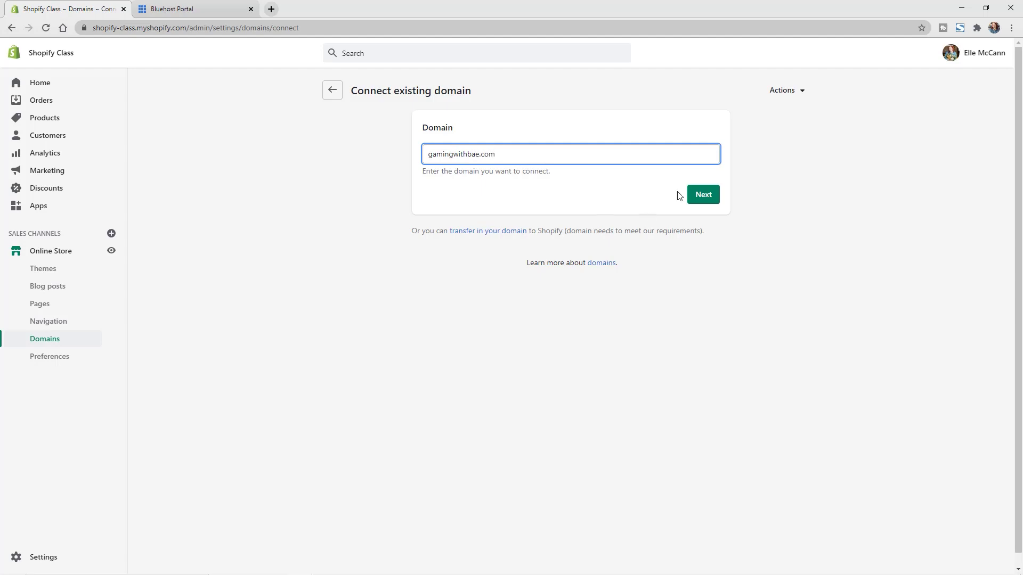
click(689, 196)
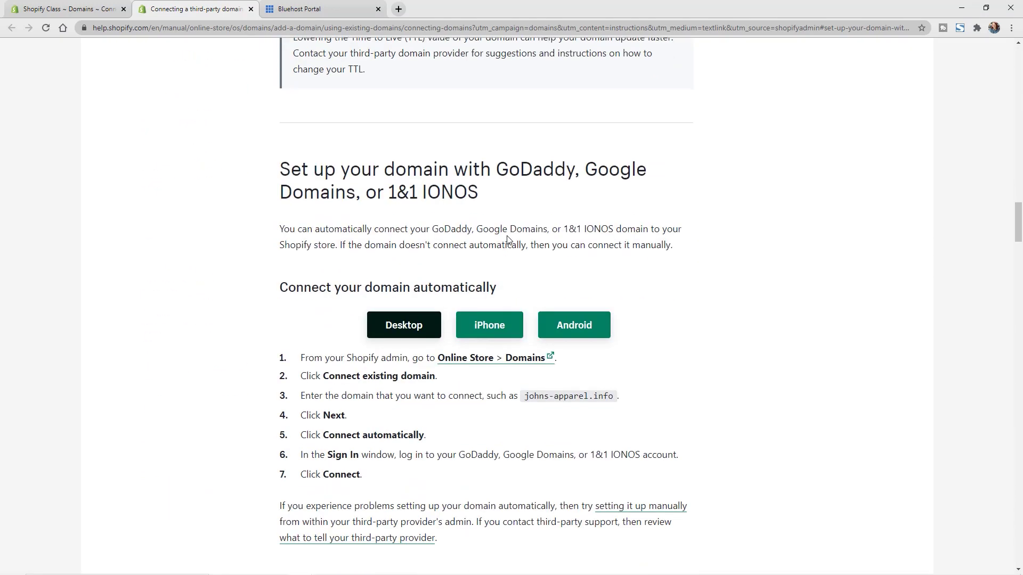
Select Shopify's IP address 23.227.38.65 under 'Connect your domain manually' in the help article.
scroll(508, 239, down, 6)
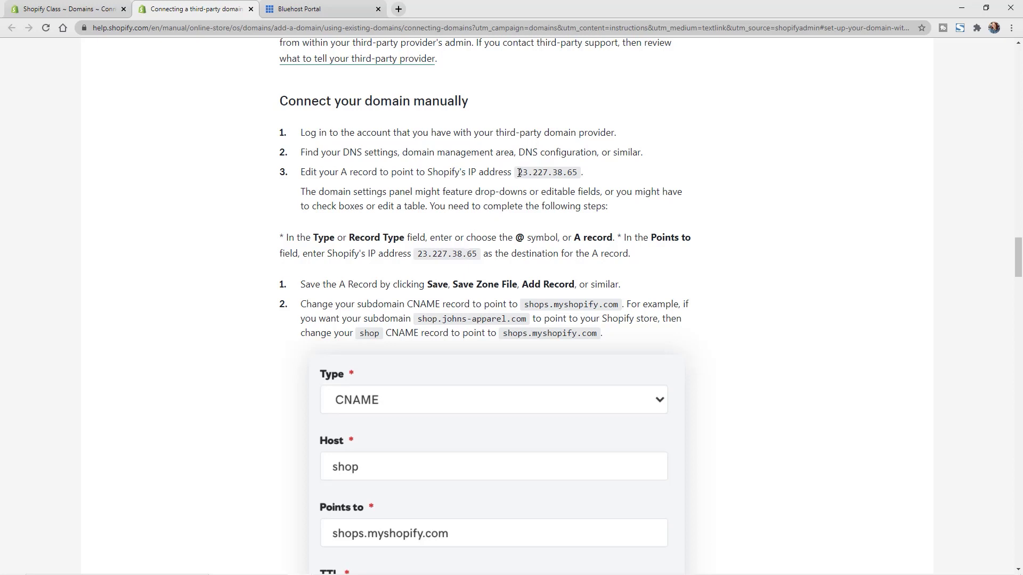
drag(519, 173, 577, 174)
key(ctrl+c)
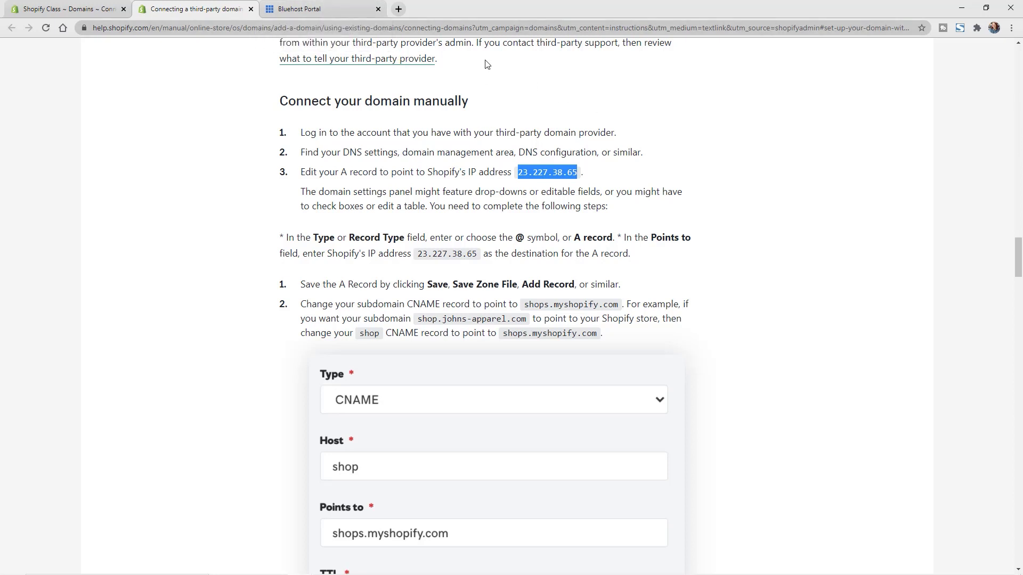
Change the Bluehost @ A record from 67.222.43.31 to 23.227.38.65 and save it.
key(ctrl+Tab)
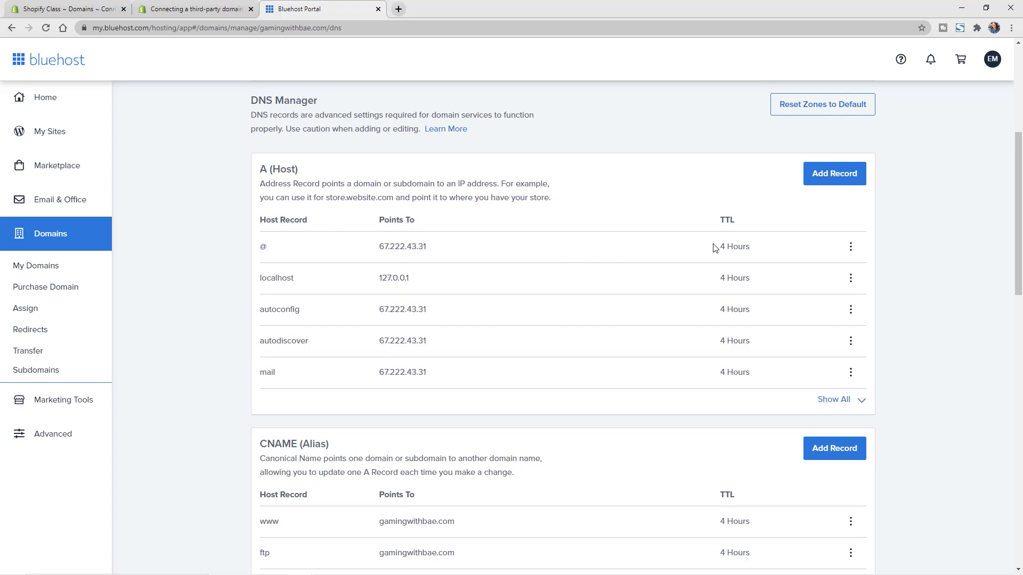
click(850, 247)
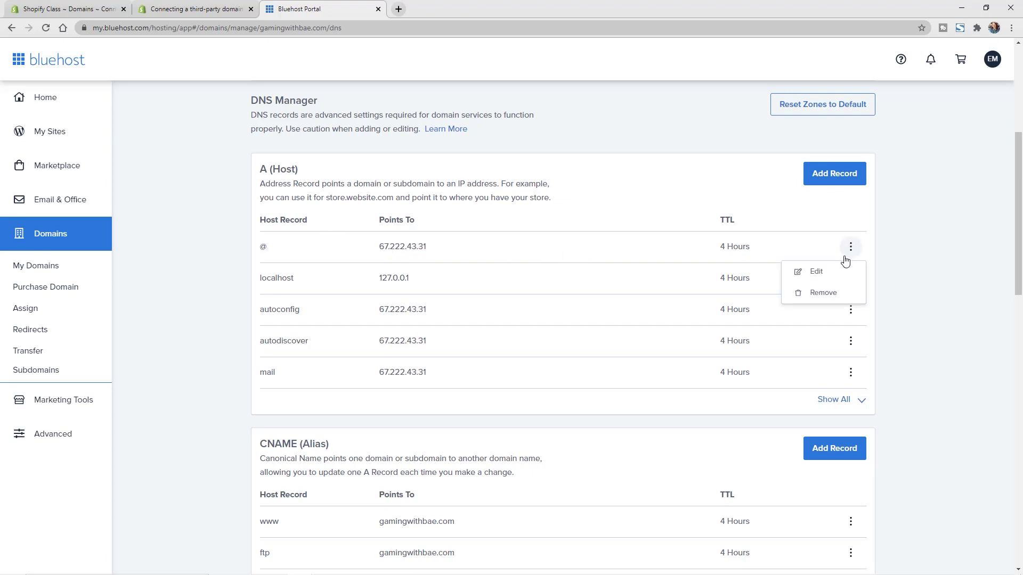
click(799, 270)
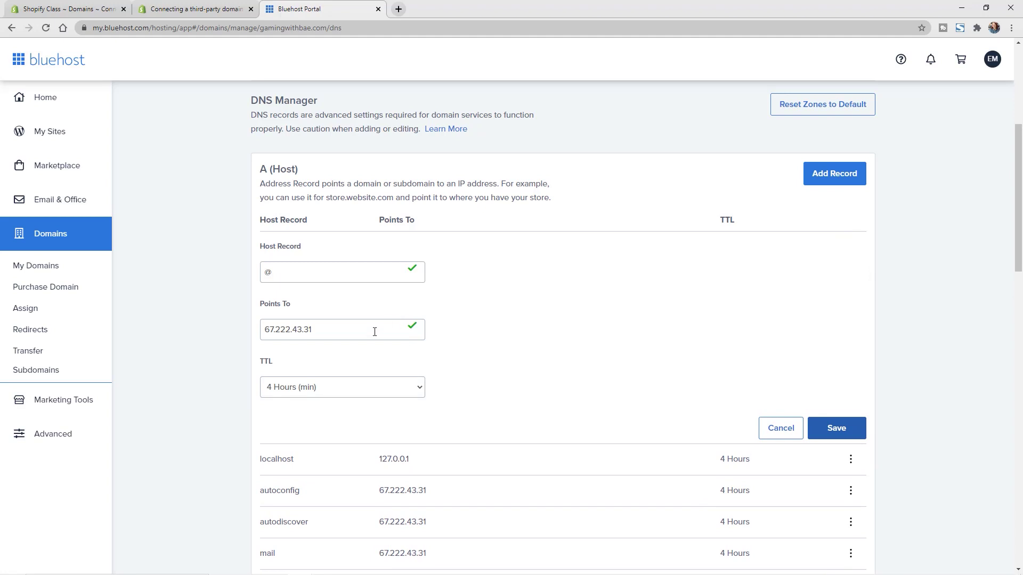
drag(394, 330, 250, 329)
key(ctrl+v)
click(836, 430)
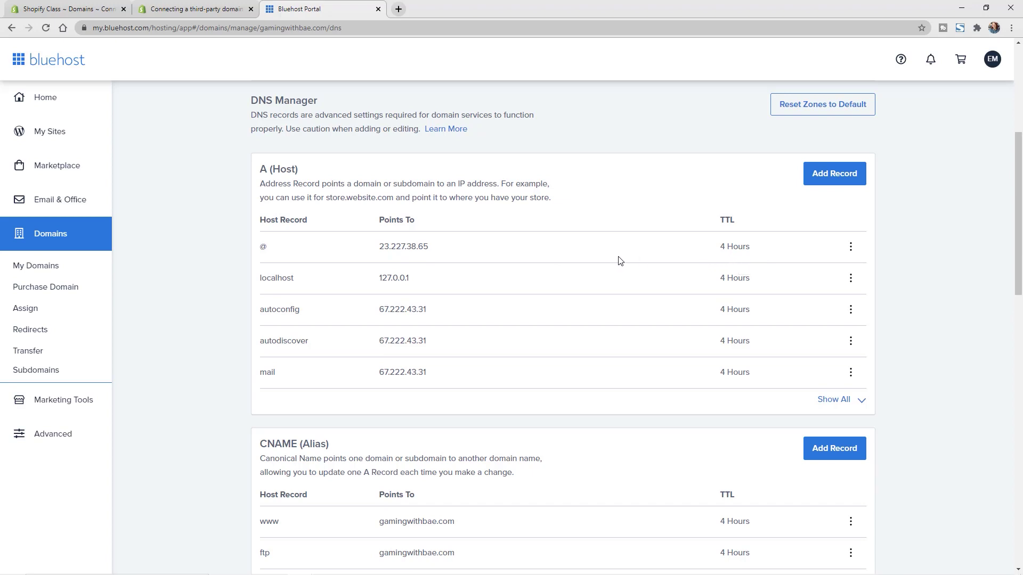
scroll(619, 261, down, 1)
scroll(619, 260, down, 2)
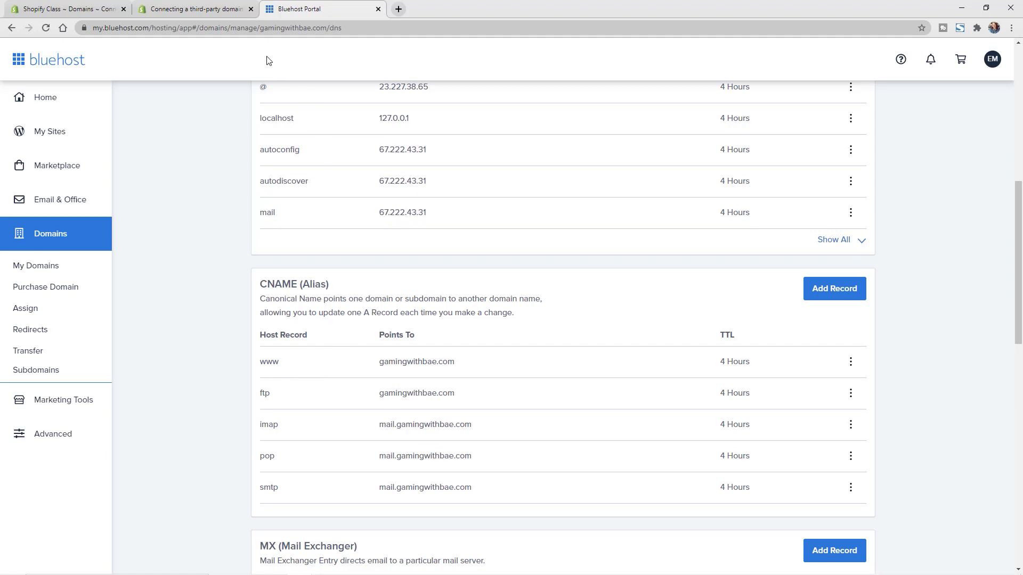
Copy the CNAME target shops.myshopify.com from the help article and return to Bluehost.
click(203, 12)
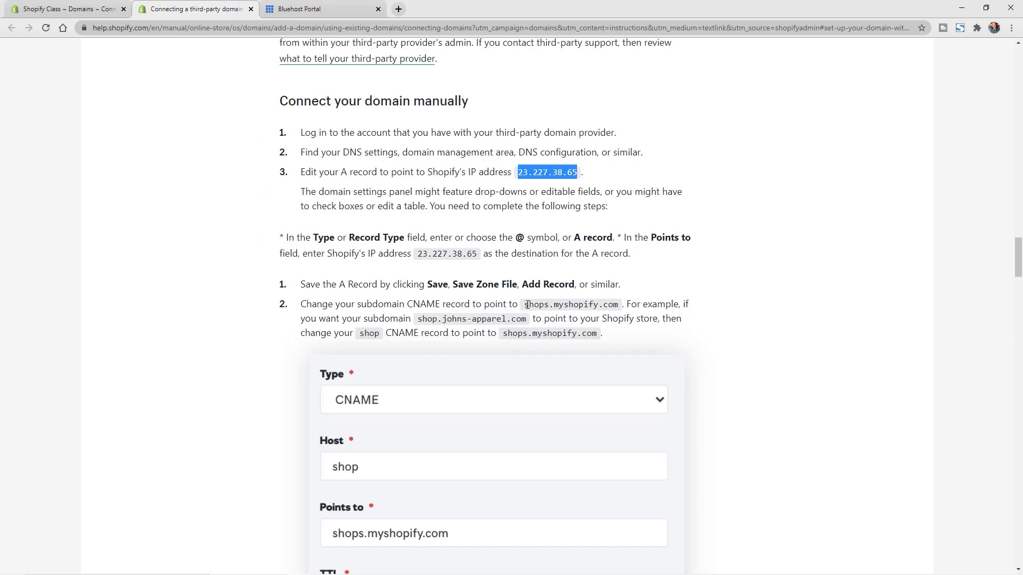
drag(525, 305, 621, 306)
key(ctrl+c)
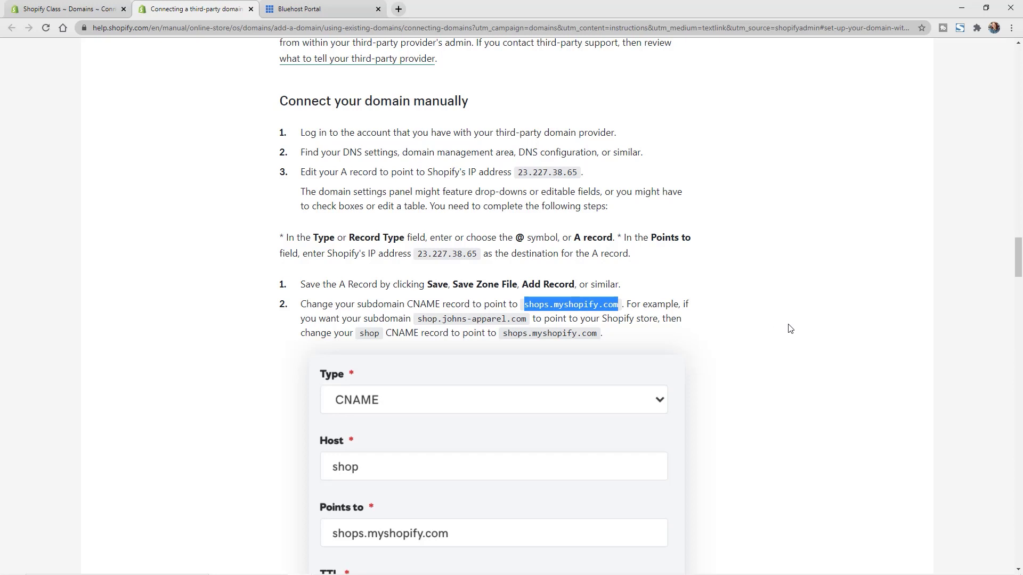
click(321, 9)
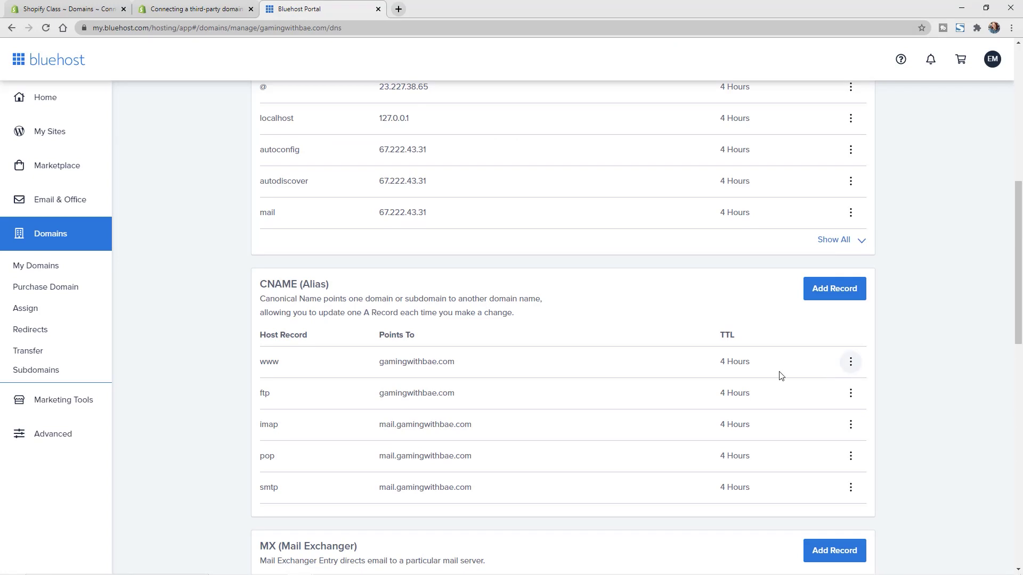
Change the www CNAME target from gamingwithbae.com to shops.myshopify.com and save it.
click(850, 366)
click(839, 388)
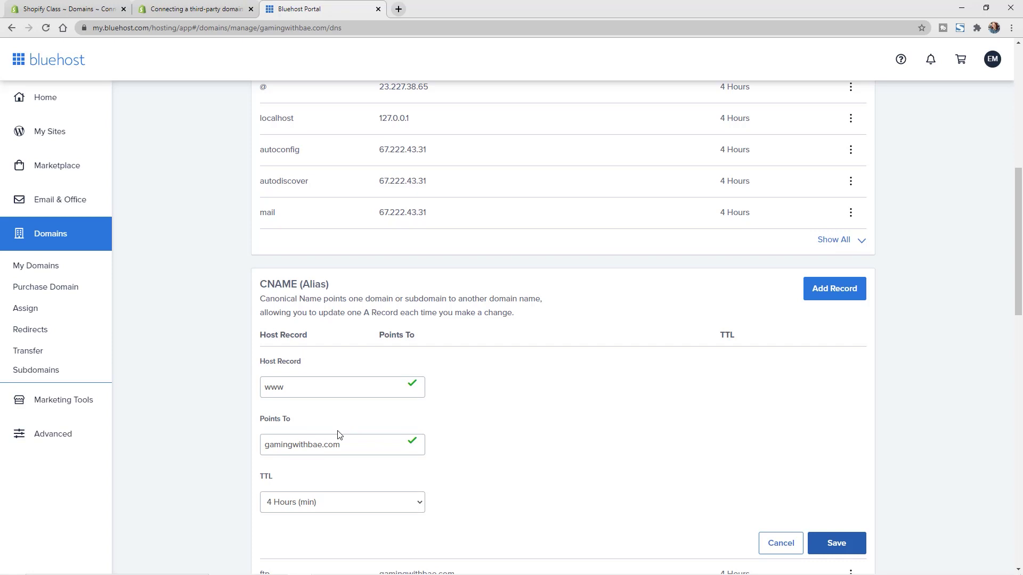
drag(345, 444, 243, 442)
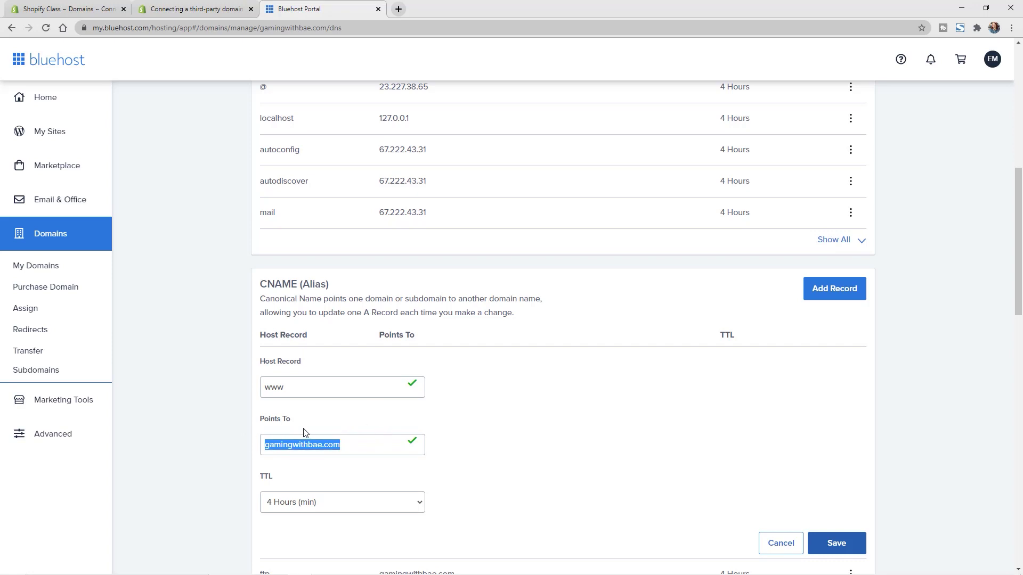
key(ctrl+v)
scroll(549, 422, down, 1)
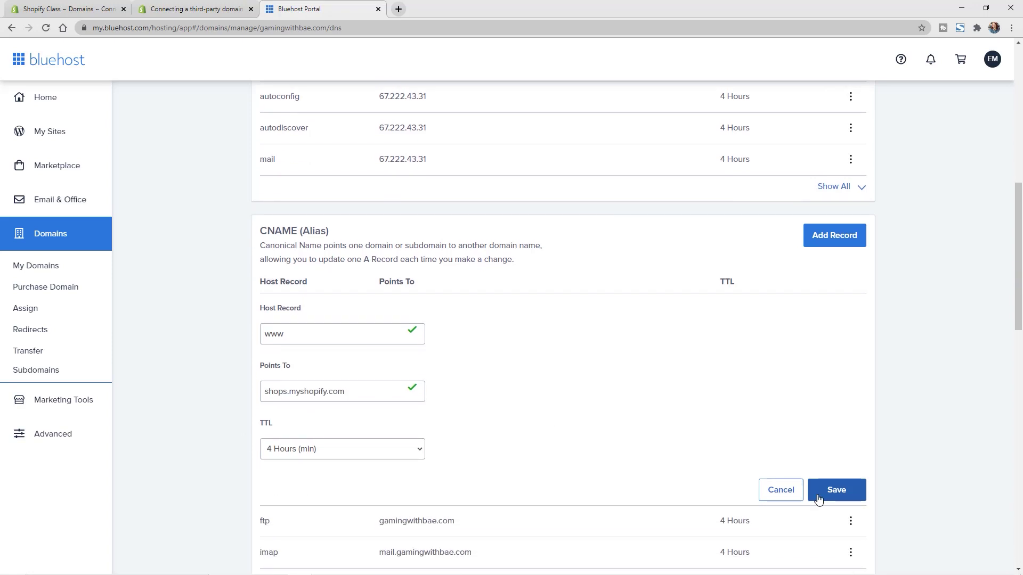
click(835, 490)
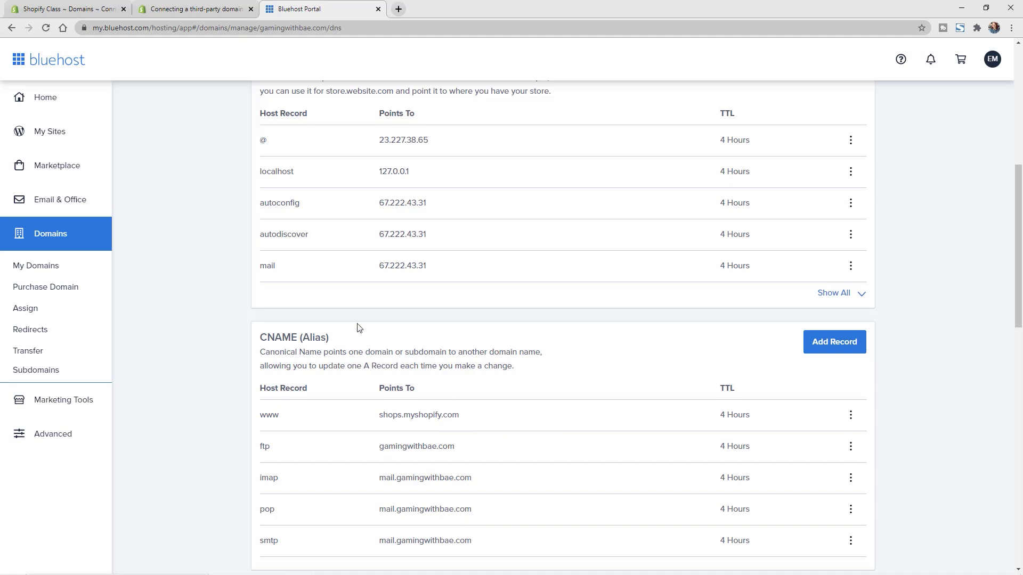
Run Verify connection for gamingwithbae.com, which still reports the A and CNAME records as incorrect.
click(64, 8)
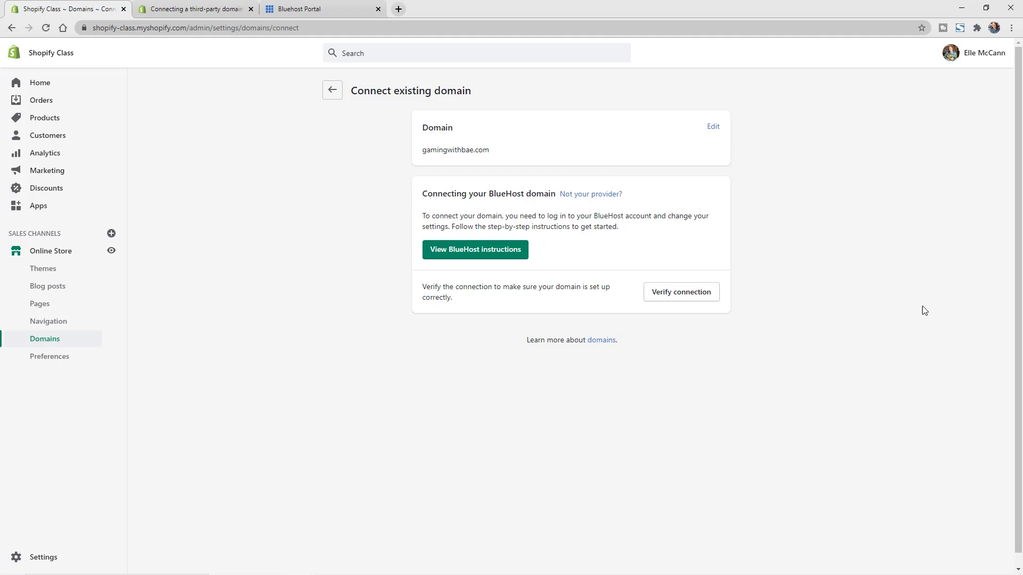
click(677, 299)
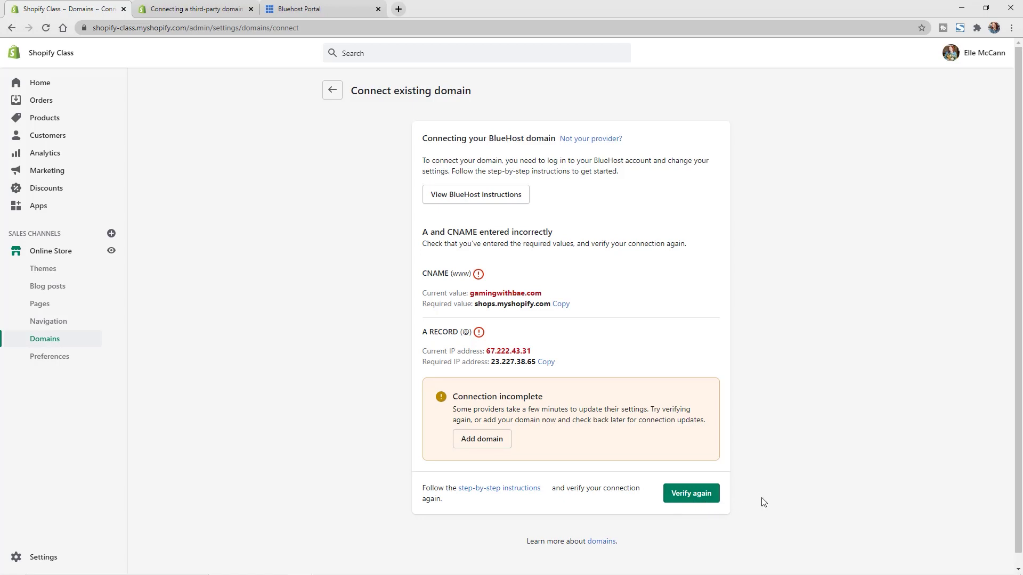
Add gamingwithbae.com despite the incomplete connection, listing it as a Connected third-party domain.
click(490, 446)
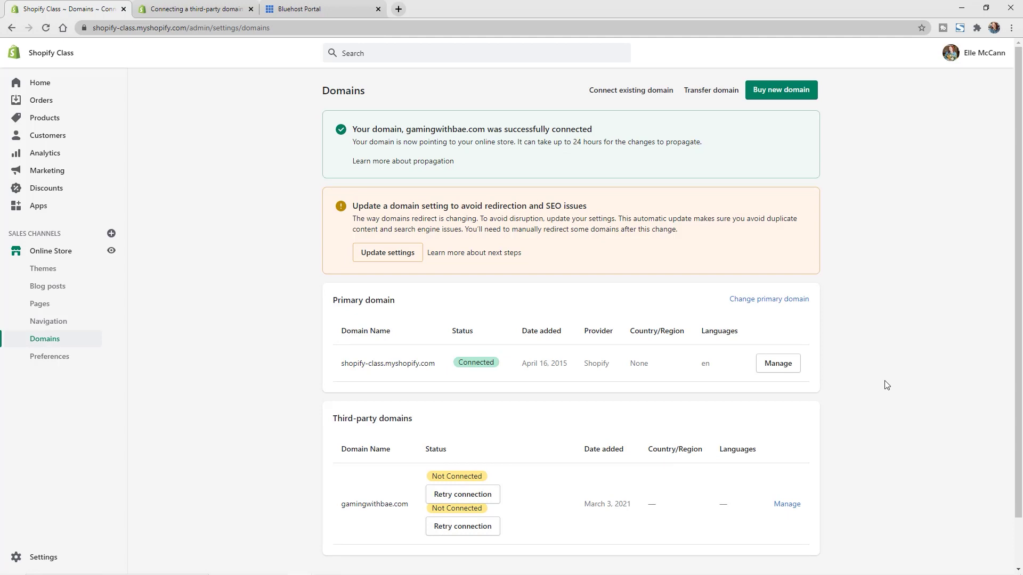
scroll(885, 384, down, 1)
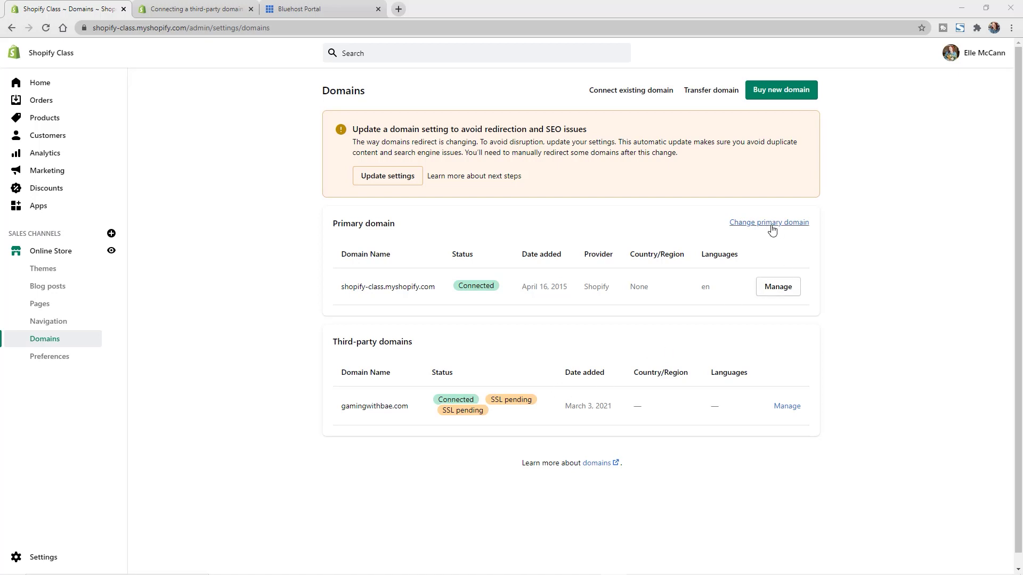
Replace the myshopify.com primary domain with gamingwithbae.com and save.
click(771, 224)
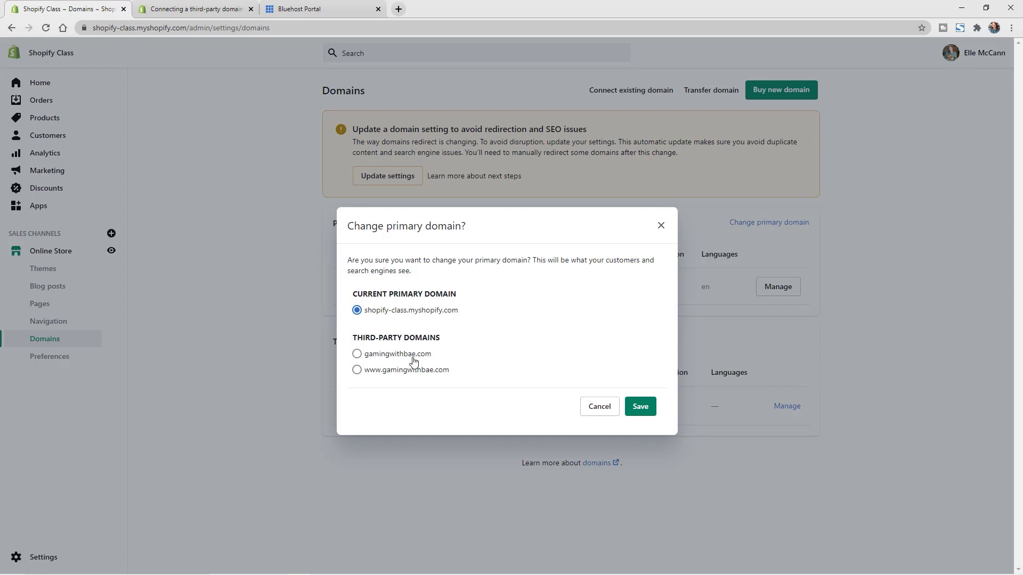
click(414, 359)
click(642, 410)
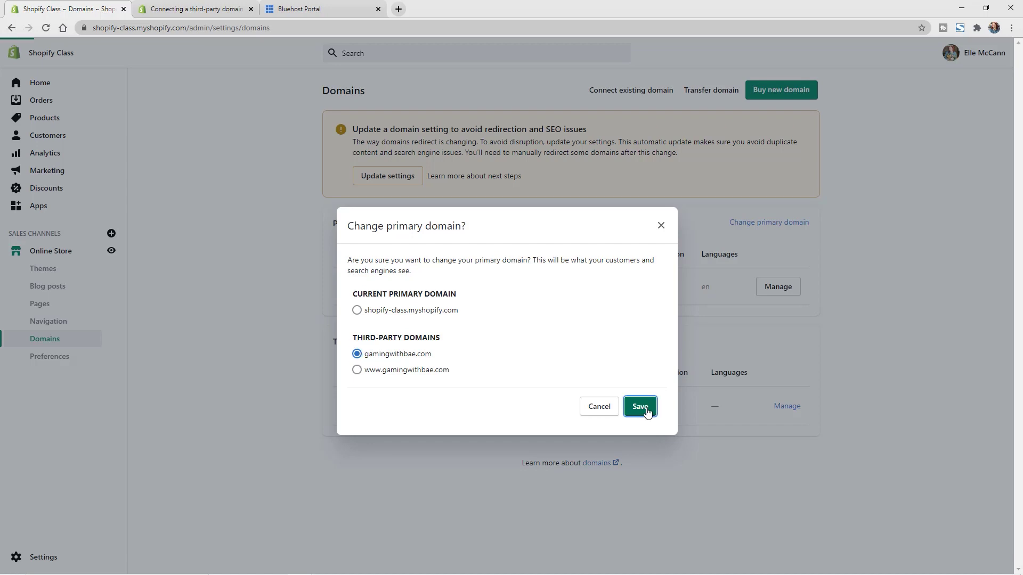